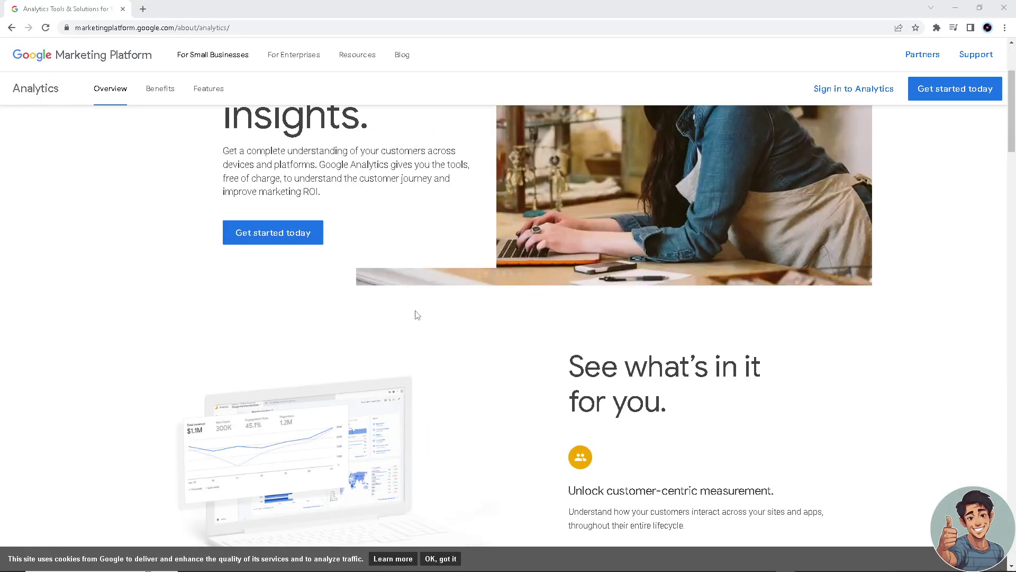
Scroll down and back up through the Analytics overview page
{"action": "scroll", "coordinate": [421, 321], "scroll_direction": "down", "scroll_amount": 1}
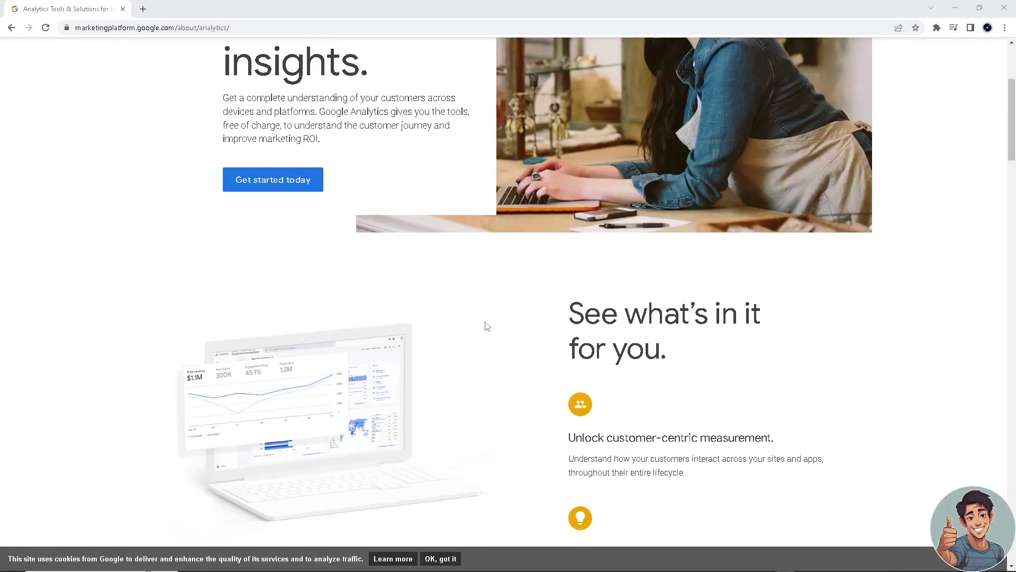
{"action": "scroll", "coordinate": [497, 285], "scroll_direction": "down", "scroll_amount": 2}
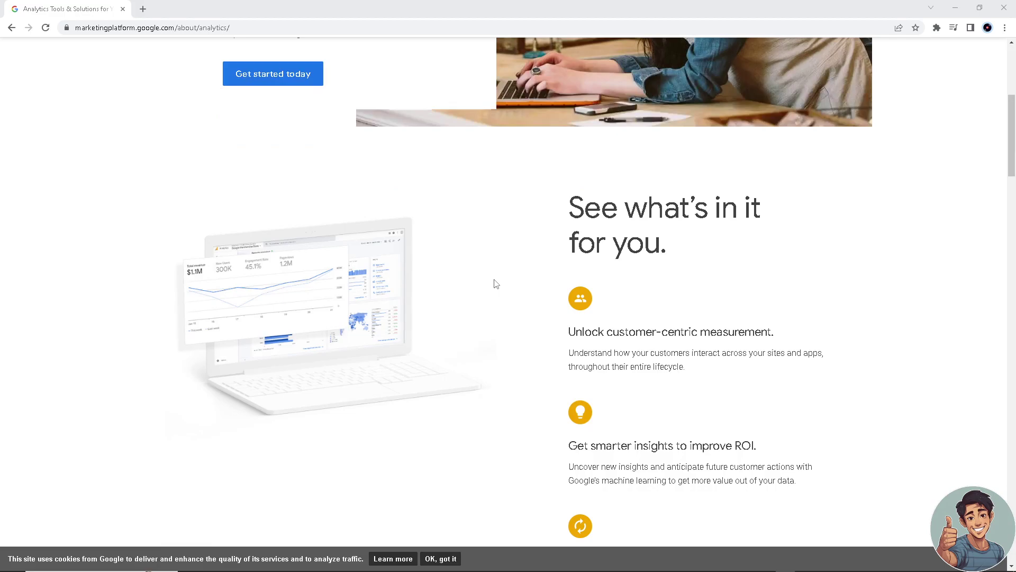
{"action": "scroll", "coordinate": [495, 286], "scroll_direction": "up", "scroll_amount": 5}
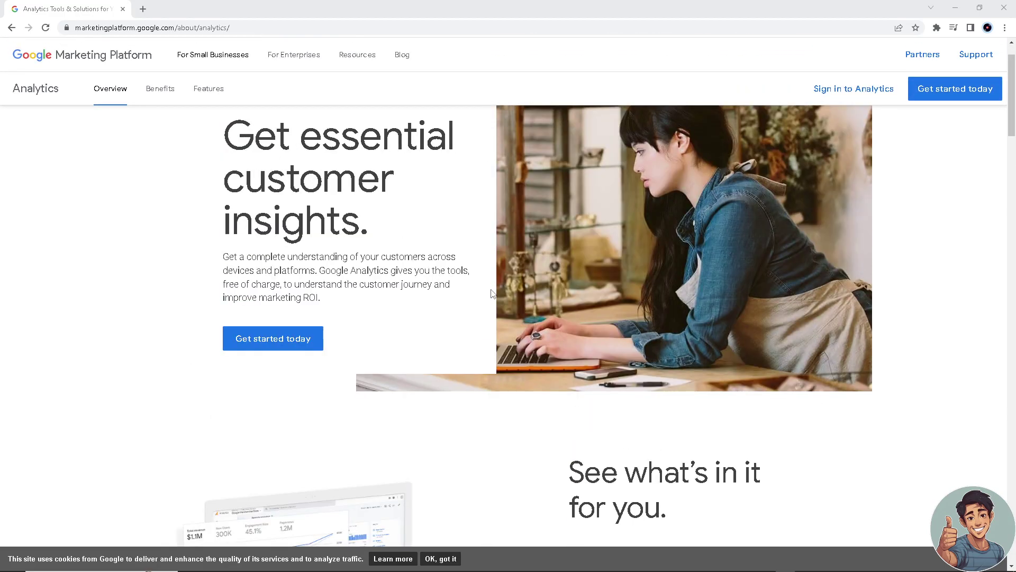
{"action": "scroll", "coordinate": [492, 293], "scroll_direction": "down", "scroll_amount": 4}
{"action": "scroll", "coordinate": [457, 273], "scroll_direction": "up", "scroll_amount": 4}
{"action": "scroll", "coordinate": [457, 273], "scroll_direction": "up", "scroll_amount": 1}
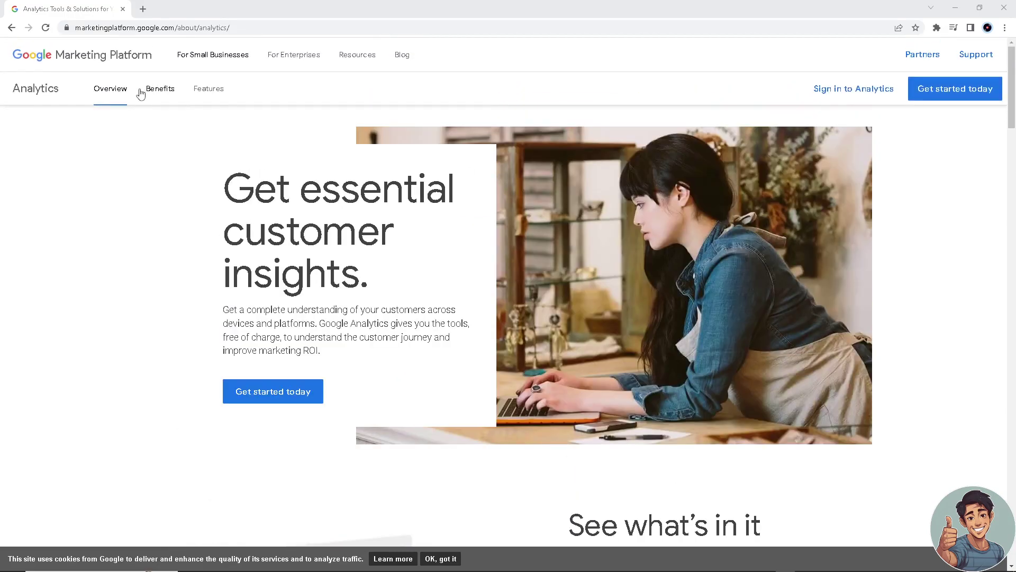
Open the Benefits page and scroll through it, returning to 'Get a complete view.'
{"action": "left_click", "coordinate": [159, 90]}
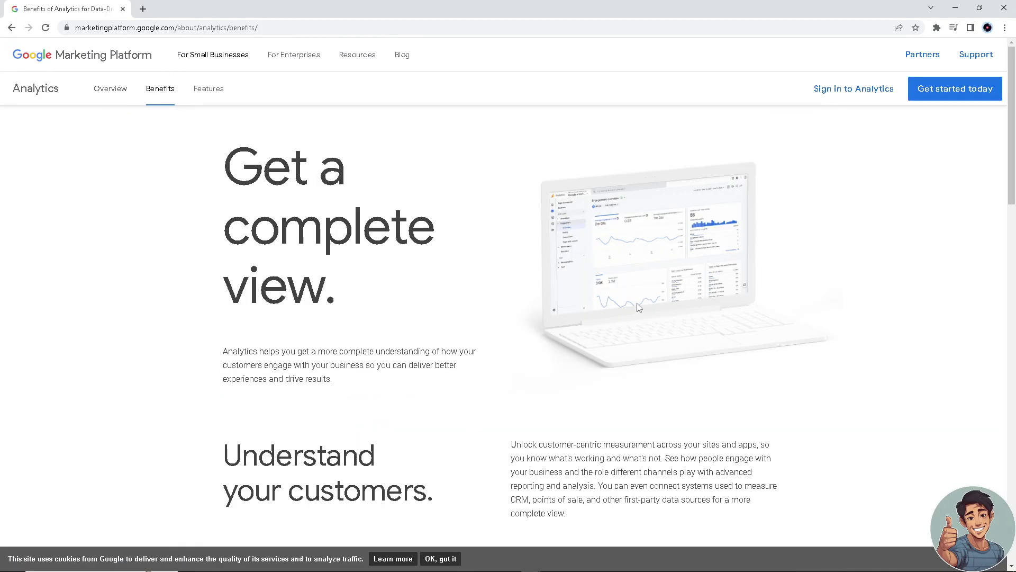
{"action": "scroll", "coordinate": [639, 304], "scroll_direction": "down", "scroll_amount": 3}
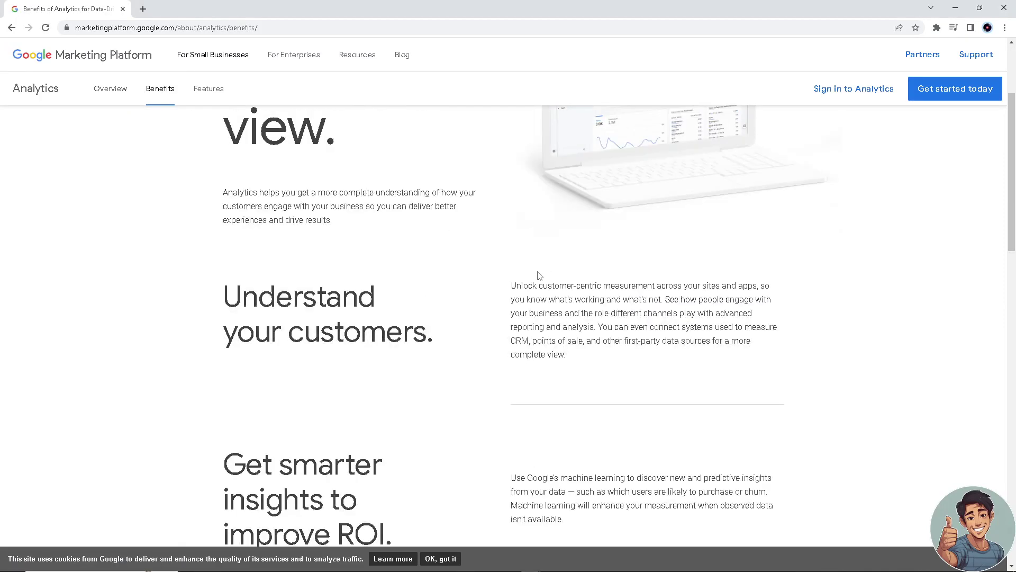
{"action": "scroll", "coordinate": [539, 273], "scroll_direction": "down", "scroll_amount": 11}
{"action": "scroll", "coordinate": [522, 274], "scroll_direction": "down", "scroll_amount": 9}
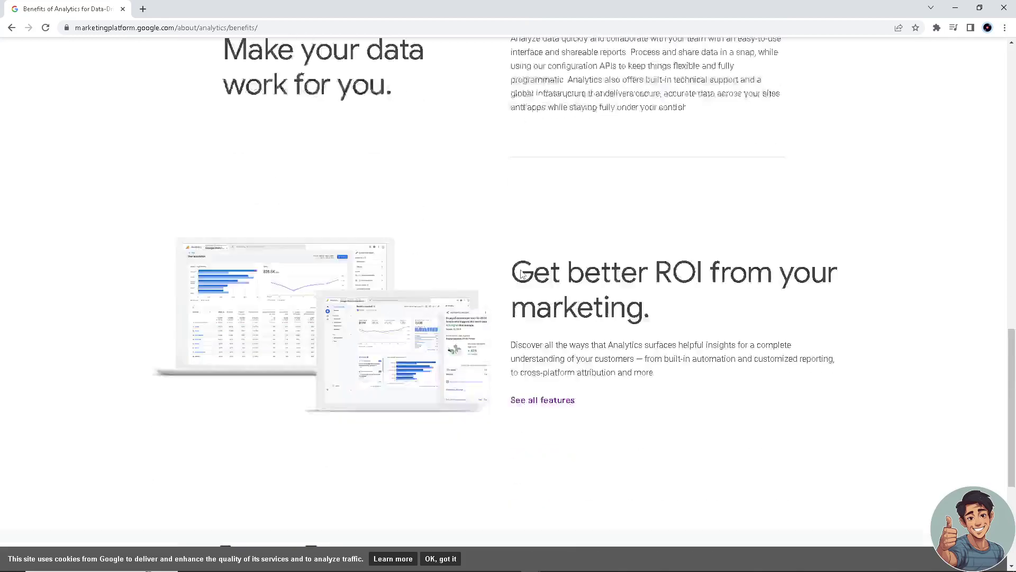
{"action": "scroll", "coordinate": [522, 273], "scroll_direction": "up", "scroll_amount": 10}
{"action": "scroll", "coordinate": [525, 260], "scroll_direction": "up", "scroll_amount": 15}
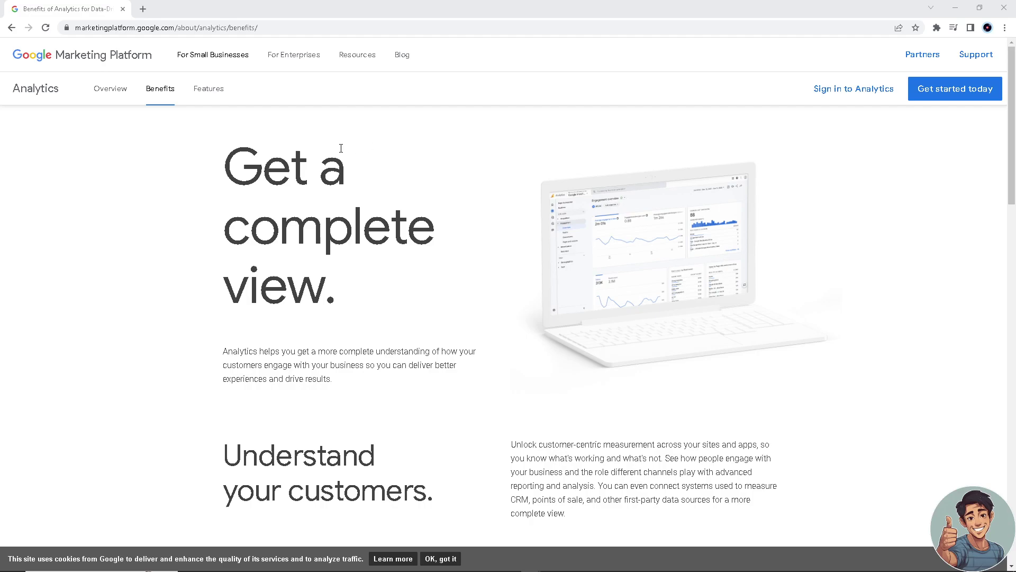
Open the Features page, scroll through its feature sections, and return to 'The finer points.'
{"action": "left_click", "coordinate": [209, 89]}
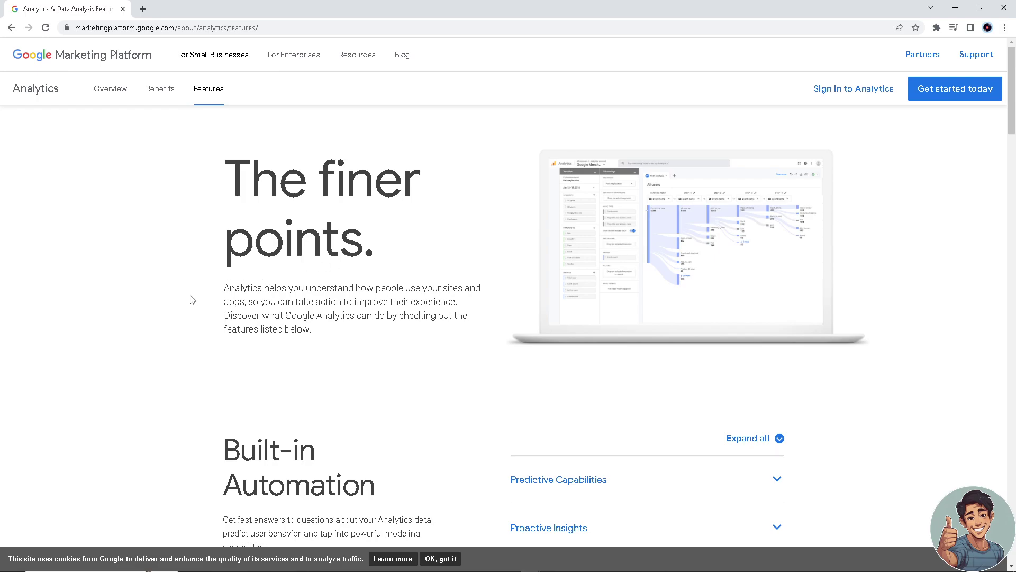
{"action": "scroll", "coordinate": [192, 300], "scroll_direction": "down", "scroll_amount": 1}
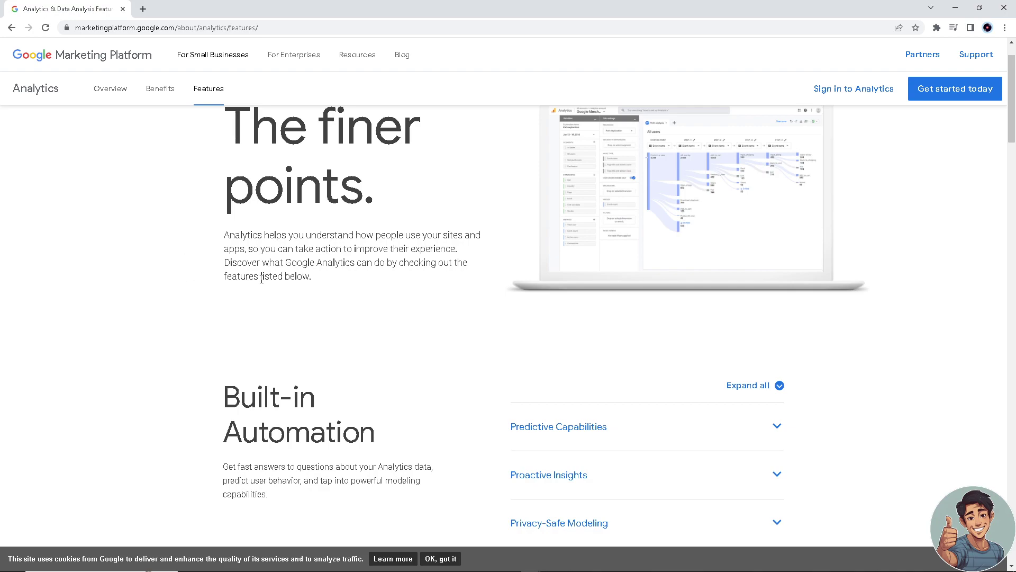
{"action": "scroll", "coordinate": [260, 279], "scroll_direction": "down", "scroll_amount": 1}
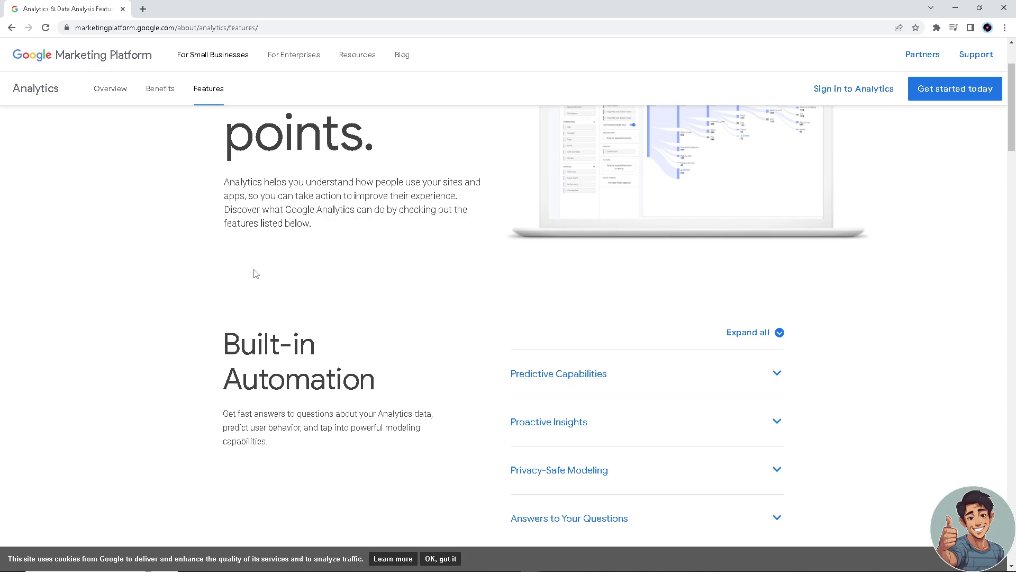
{"action": "scroll", "coordinate": [267, 272], "scroll_direction": "down", "scroll_amount": 5}
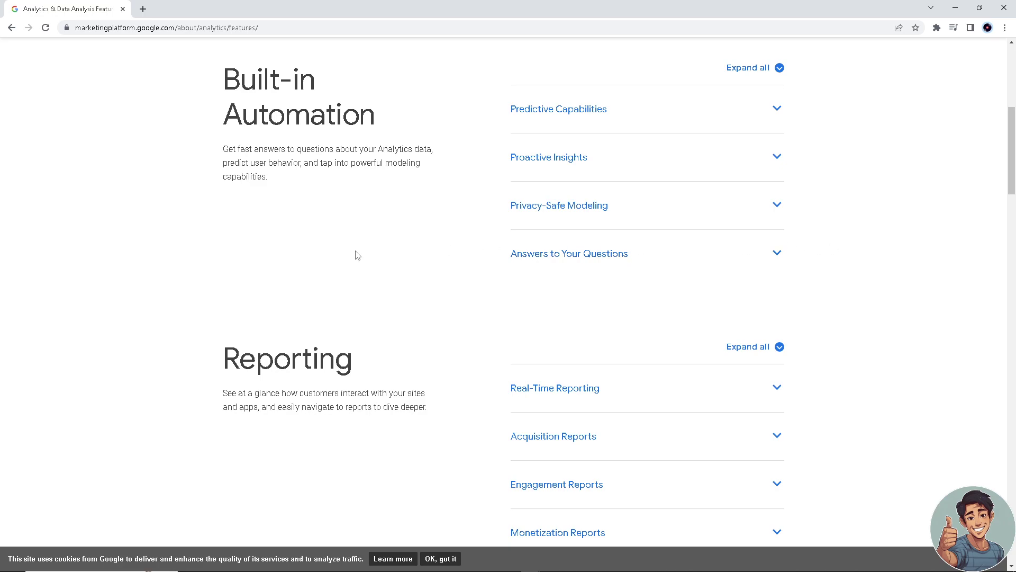
{"action": "scroll", "coordinate": [357, 255], "scroll_direction": "down", "scroll_amount": 3}
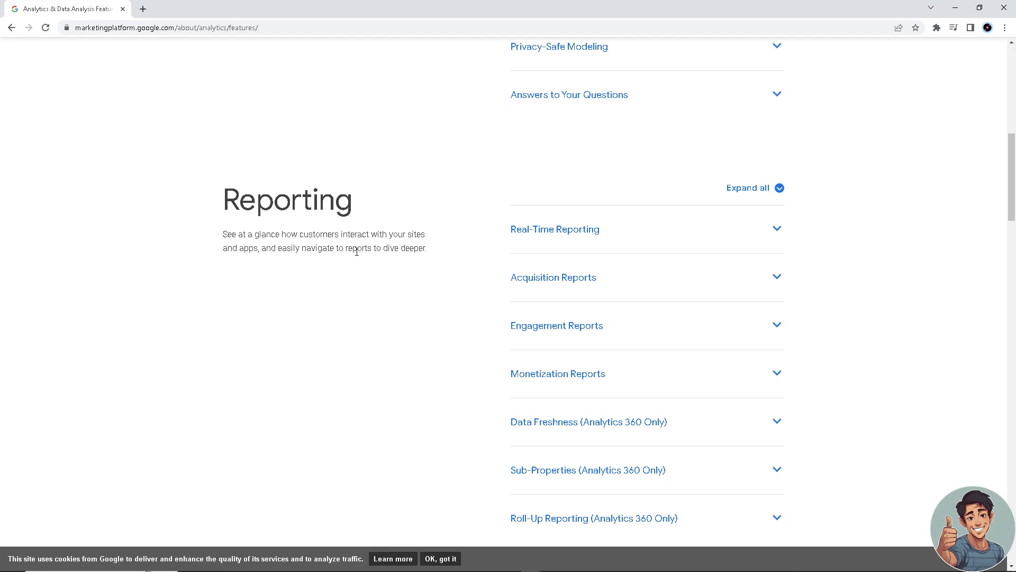
{"action": "scroll", "coordinate": [371, 252], "scroll_direction": "down", "scroll_amount": 6}
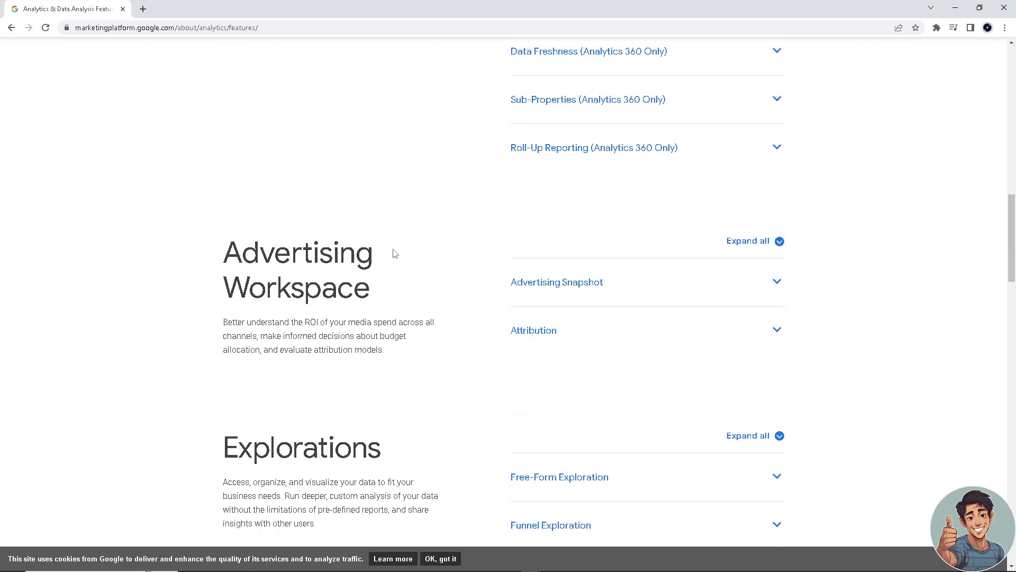
{"action": "scroll", "coordinate": [394, 253], "scroll_direction": "up", "scroll_amount": 4}
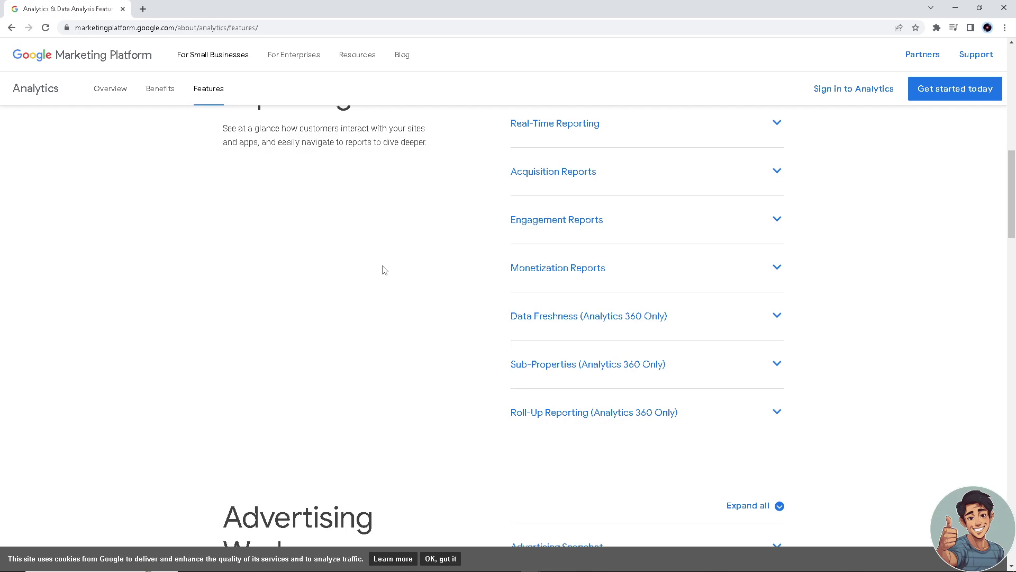
{"action": "scroll", "coordinate": [384, 270], "scroll_direction": "down", "scroll_amount": 5}
{"action": "scroll", "coordinate": [385, 270], "scroll_direction": "up", "scroll_amount": 4}
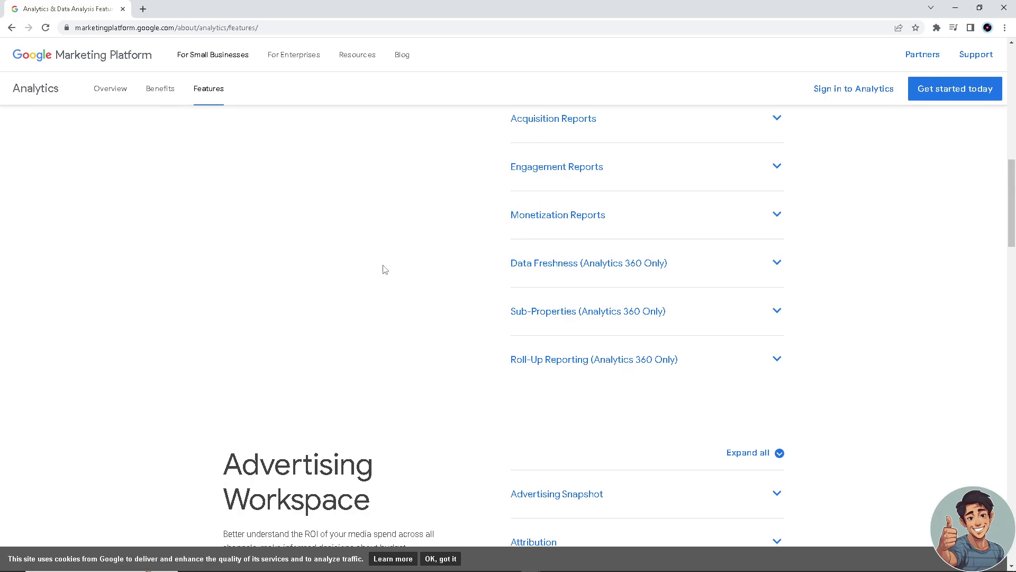
{"action": "scroll", "coordinate": [383, 269], "scroll_direction": "up", "scroll_amount": 12}
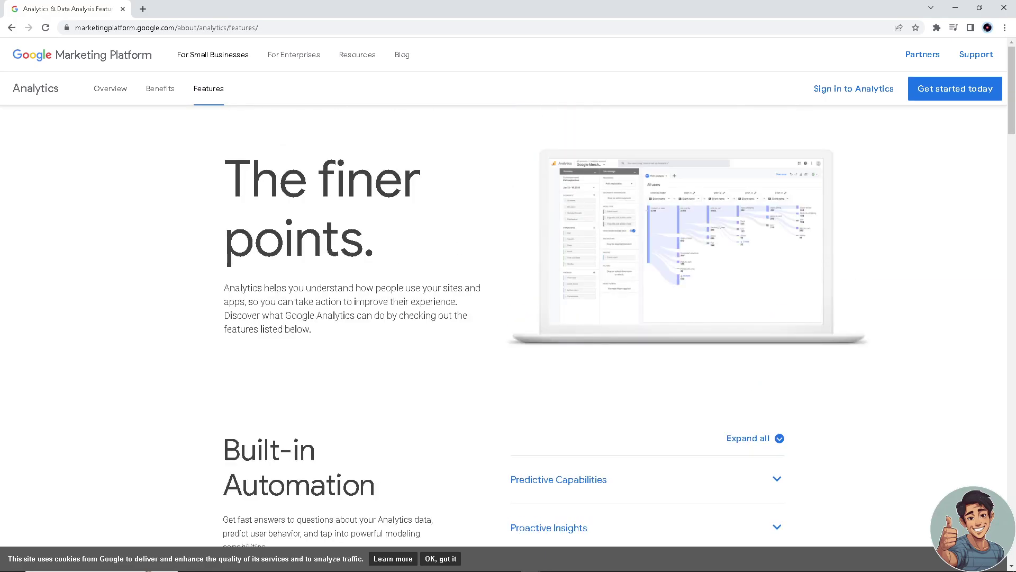
Close the Marketing Platform window, view the Easy Earl Home page, then go to Admin
{"action": "left_click", "coordinate": [1005, 11]}
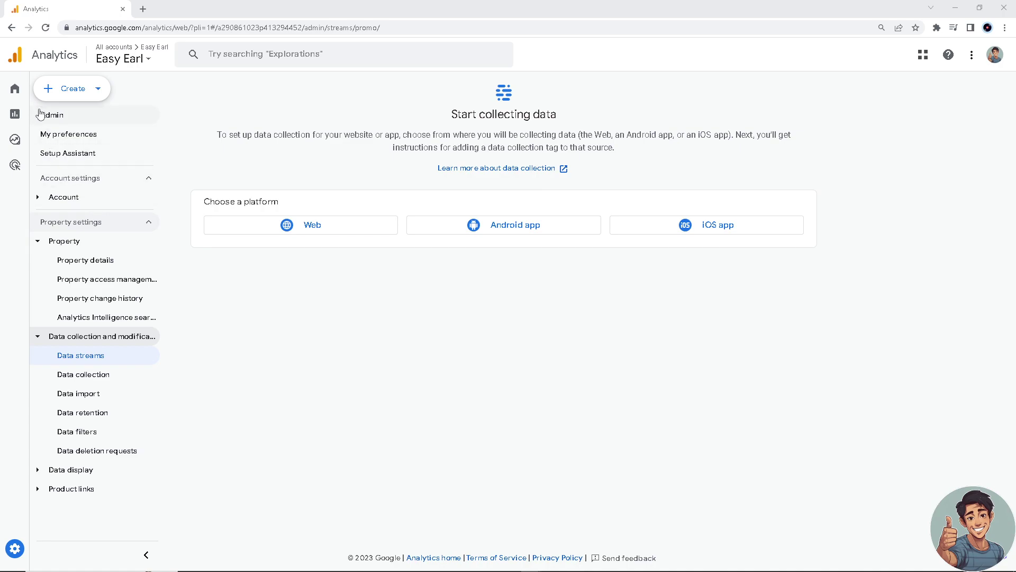
{"action": "mouse_move", "coordinate": [17, 119]}
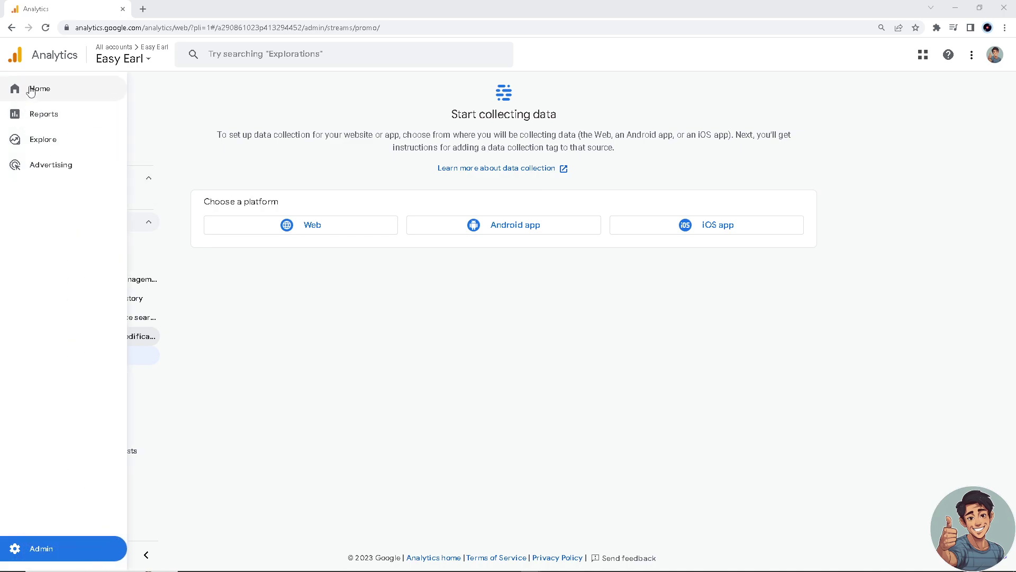
{"action": "left_click", "coordinate": [30, 89]}
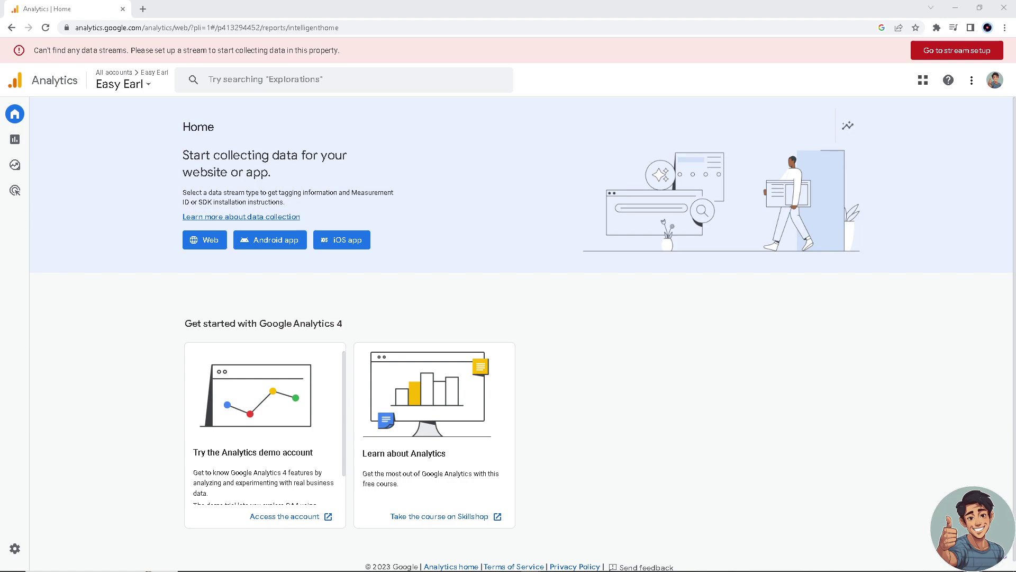
{"action": "mouse_move", "coordinate": [47, 143]}
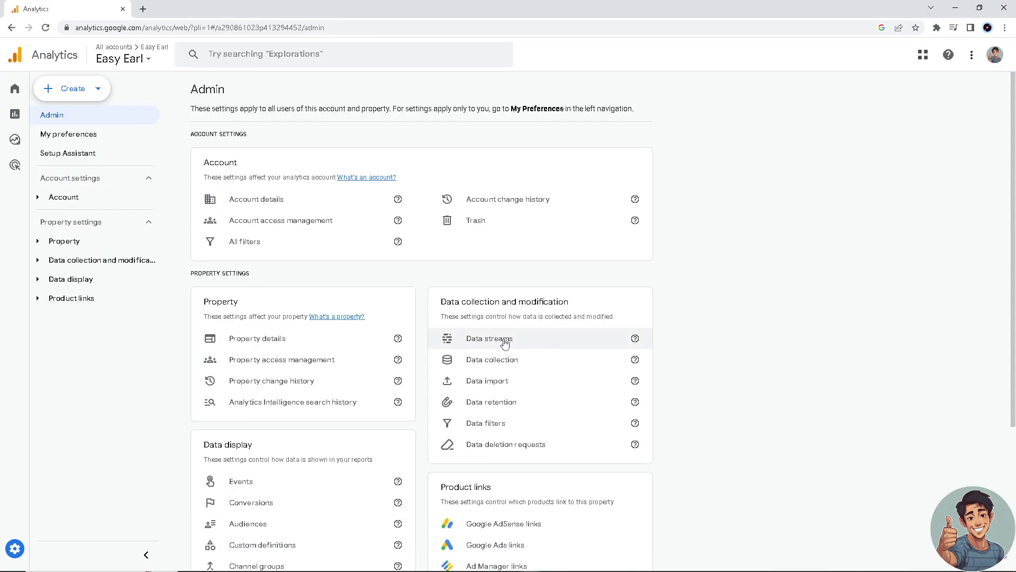
Open Data streams from Admin and bring up the website setup help article
{"action": "left_click", "coordinate": [504, 342]}
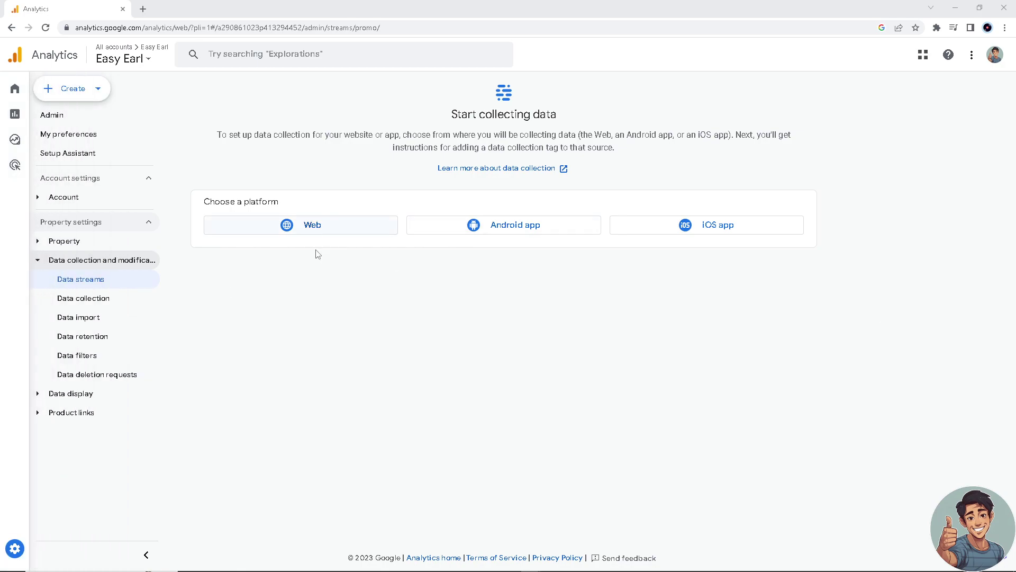
{"action": "left_click", "coordinate": [409, 375]}
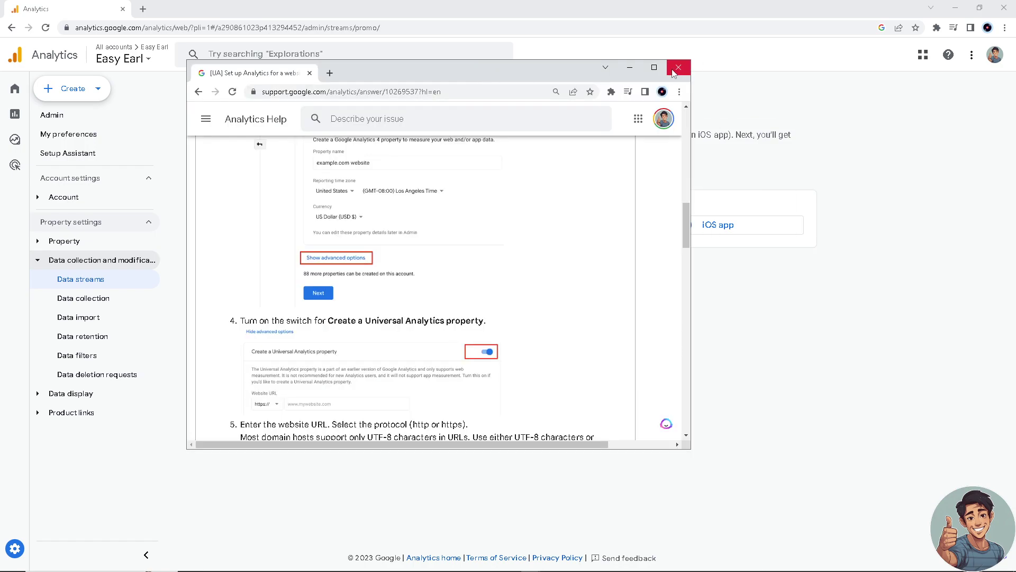
Maximize the Analytics Help window and scroll through the Create a property steps
{"action": "left_click", "coordinate": [651, 70]}
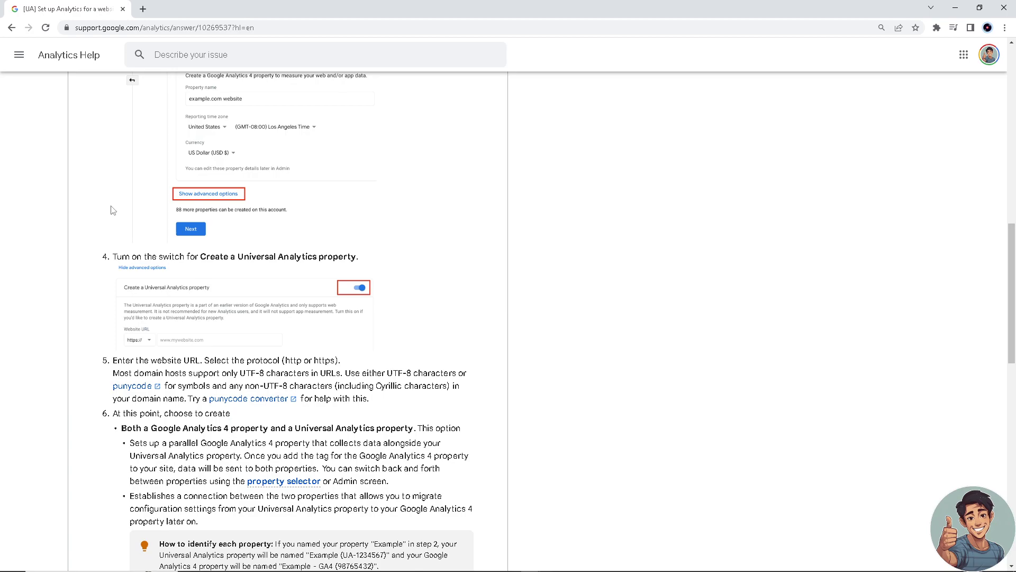
{"action": "scroll", "coordinate": [111, 210], "scroll_direction": "up", "scroll_amount": 5}
{"action": "scroll", "coordinate": [112, 233], "scroll_direction": "down", "scroll_amount": 2}
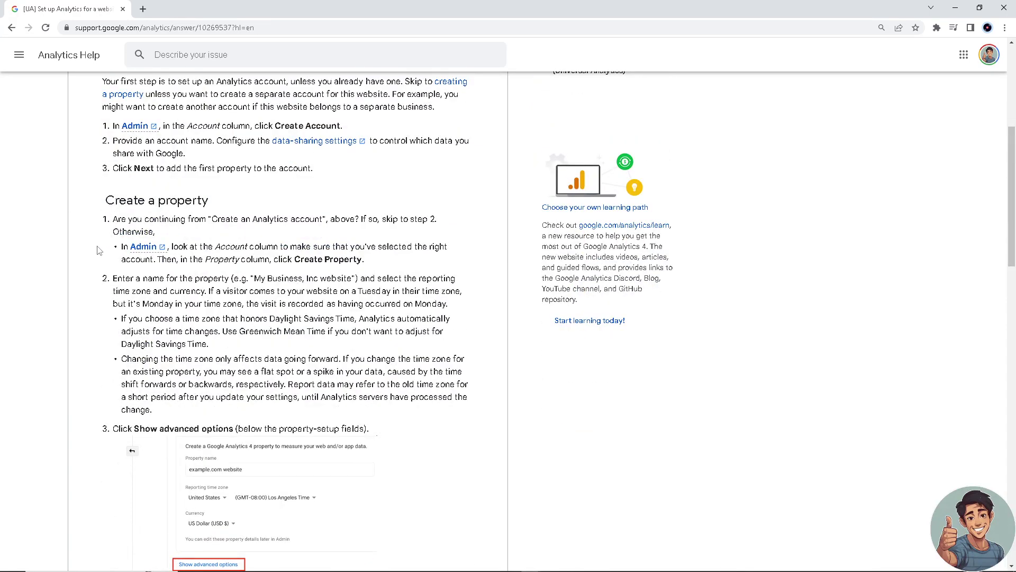
{"action": "scroll", "coordinate": [99, 262], "scroll_direction": "down", "scroll_amount": 1}
{"action": "scroll", "coordinate": [101, 266], "scroll_direction": "down", "scroll_amount": 1}
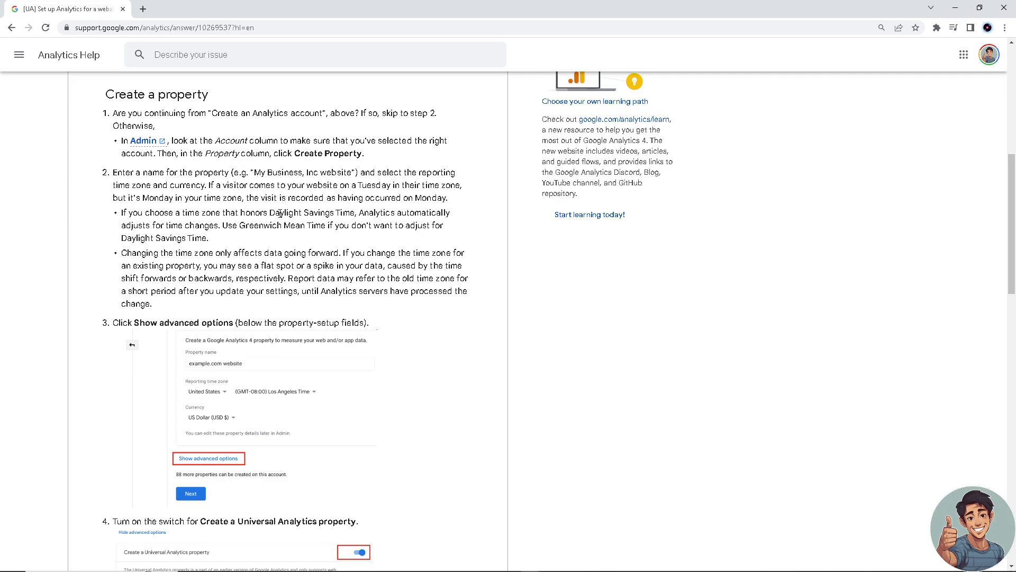
{"action": "scroll", "coordinate": [256, 263], "scroll_direction": "down", "scroll_amount": 3}
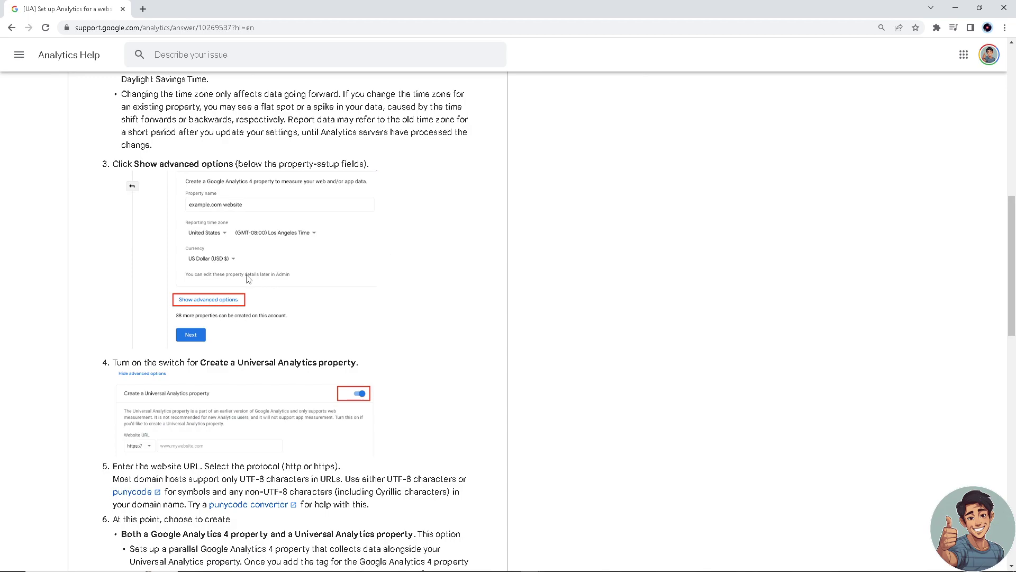
{"action": "scroll", "coordinate": [203, 290], "scroll_direction": "down", "scroll_amount": 1}
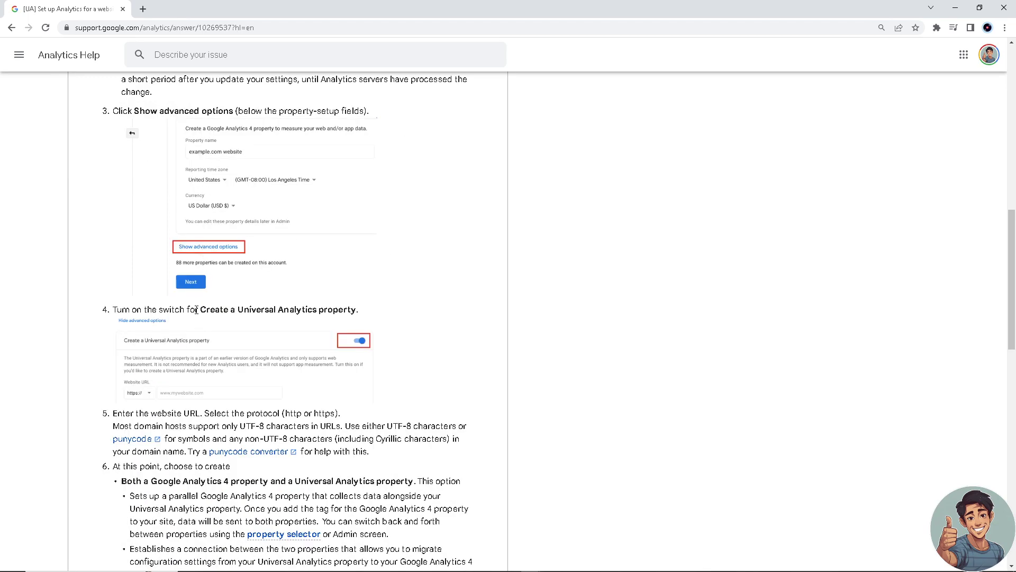
Scroll past steps 6–8 and the Tracking ID example to 'Set up data collection'
{"action": "scroll", "coordinate": [204, 251], "scroll_direction": "down", "scroll_amount": 3}
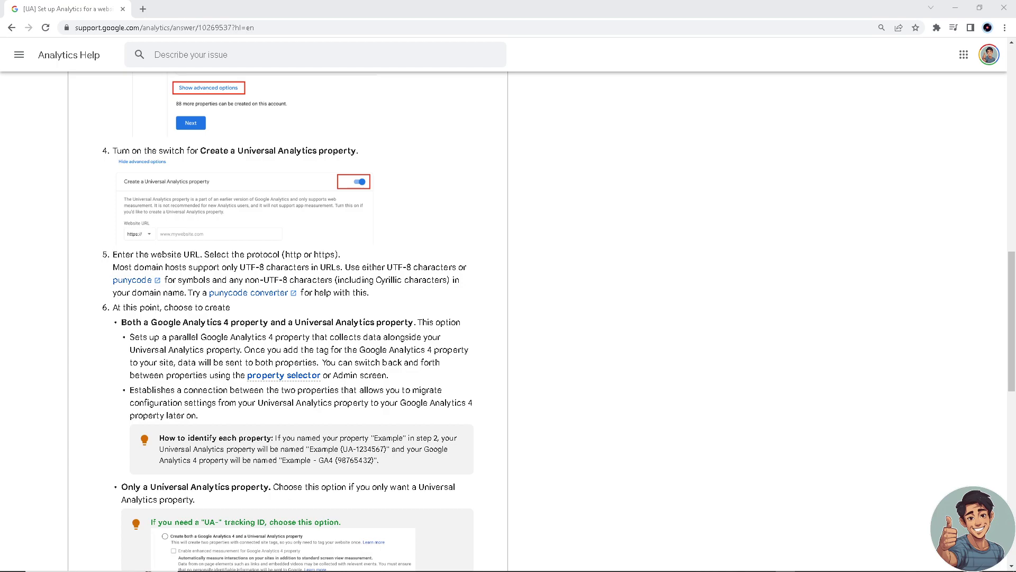
{"action": "left_click", "coordinate": [318, 295]}
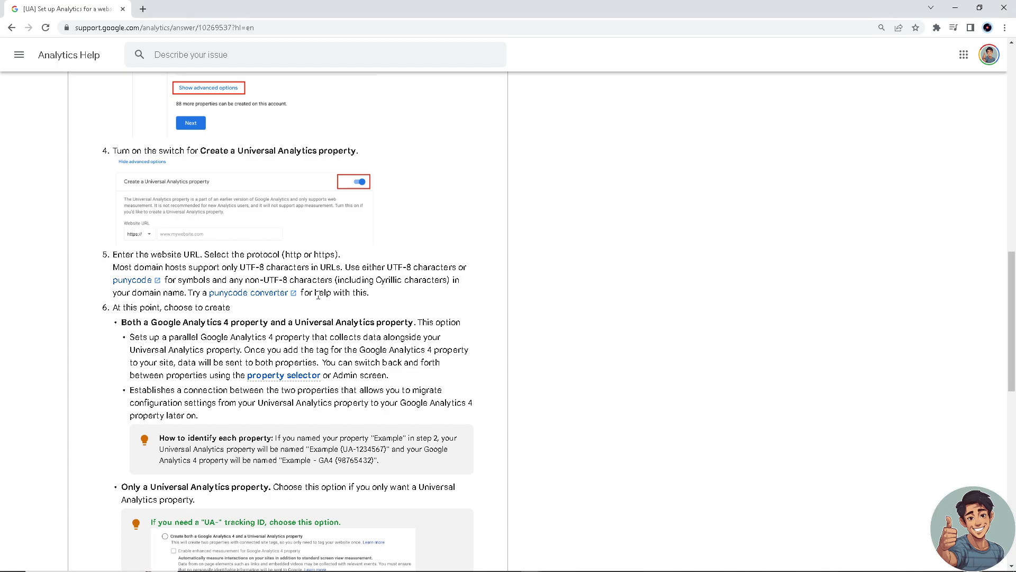
{"action": "scroll", "coordinate": [317, 295], "scroll_direction": "down", "scroll_amount": 1}
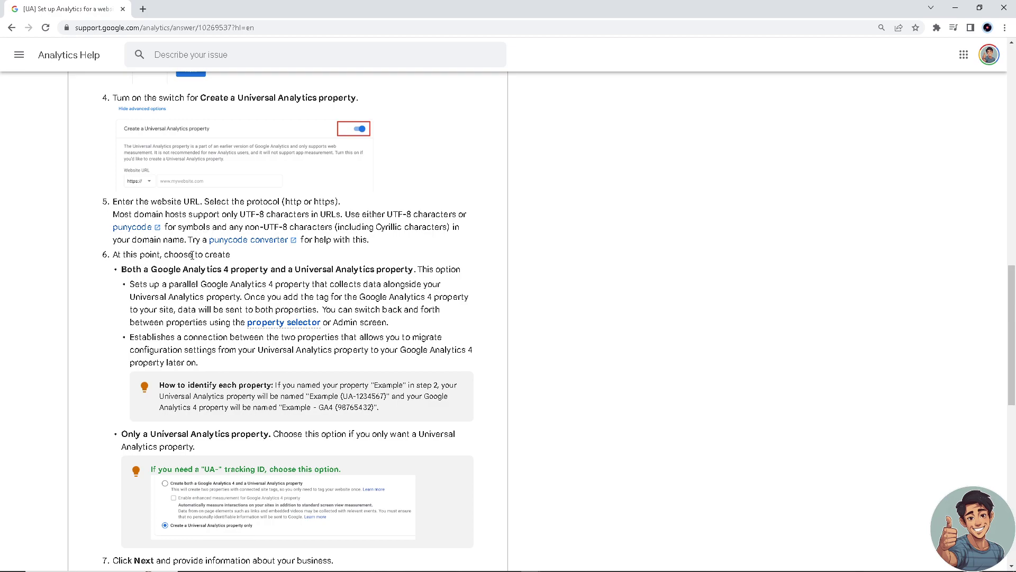
{"action": "scroll", "coordinate": [219, 226], "scroll_direction": "down", "scroll_amount": 1}
{"action": "scroll", "coordinate": [176, 244], "scroll_direction": "down", "scroll_amount": 2}
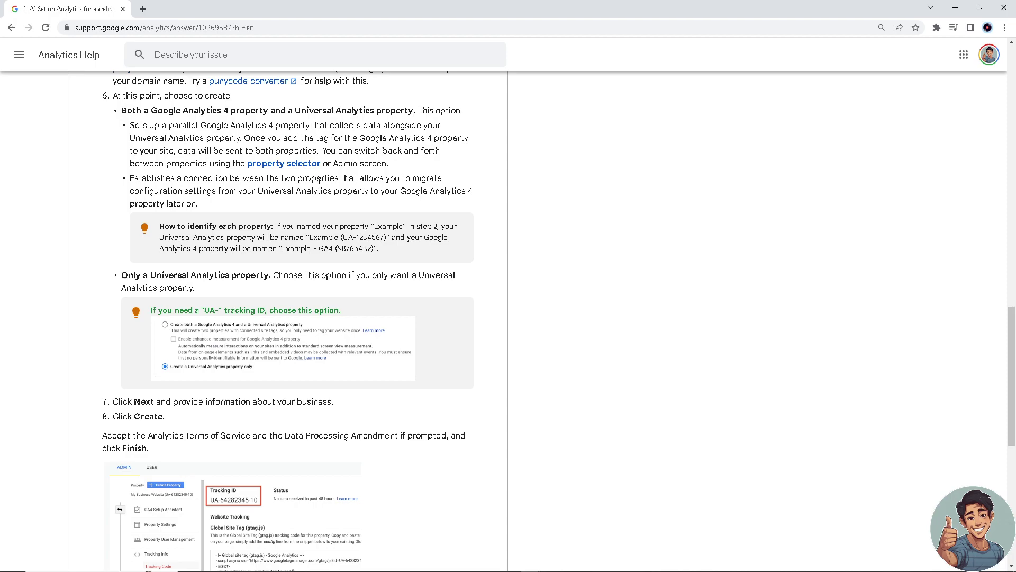
{"action": "scroll", "coordinate": [265, 183], "scroll_direction": "down", "scroll_amount": 3}
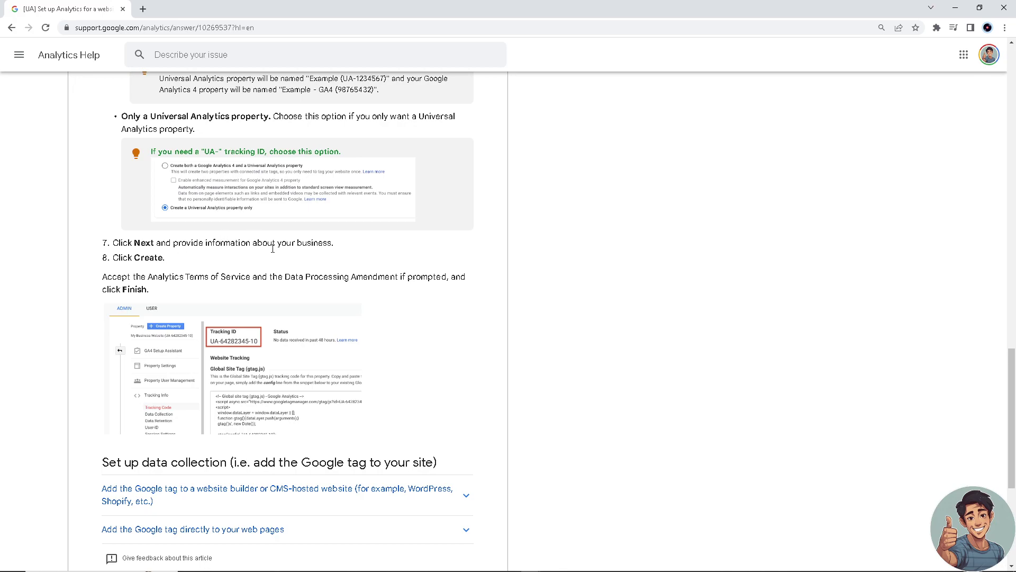
{"action": "scroll", "coordinate": [272, 252], "scroll_direction": "down", "scroll_amount": 1}
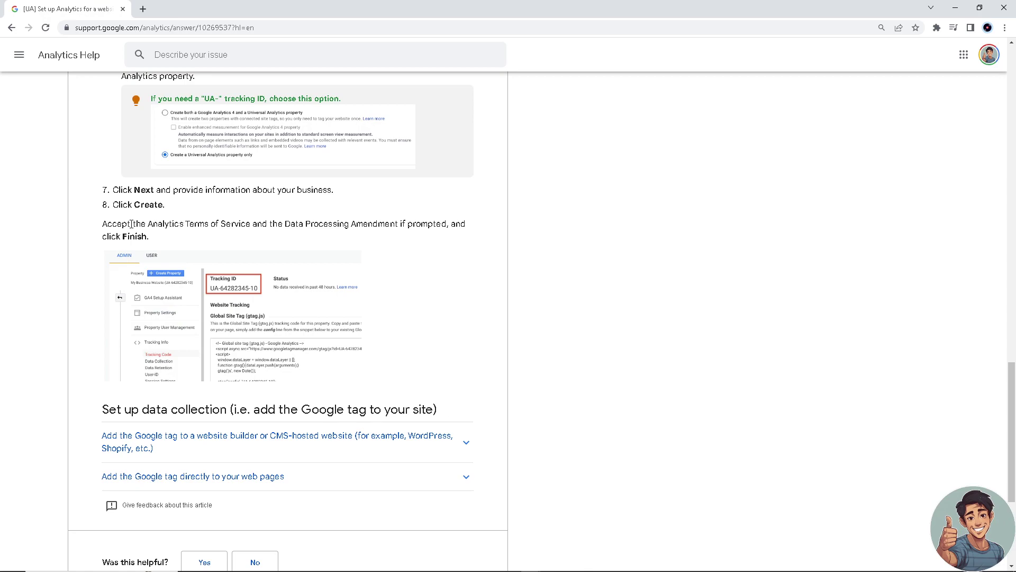